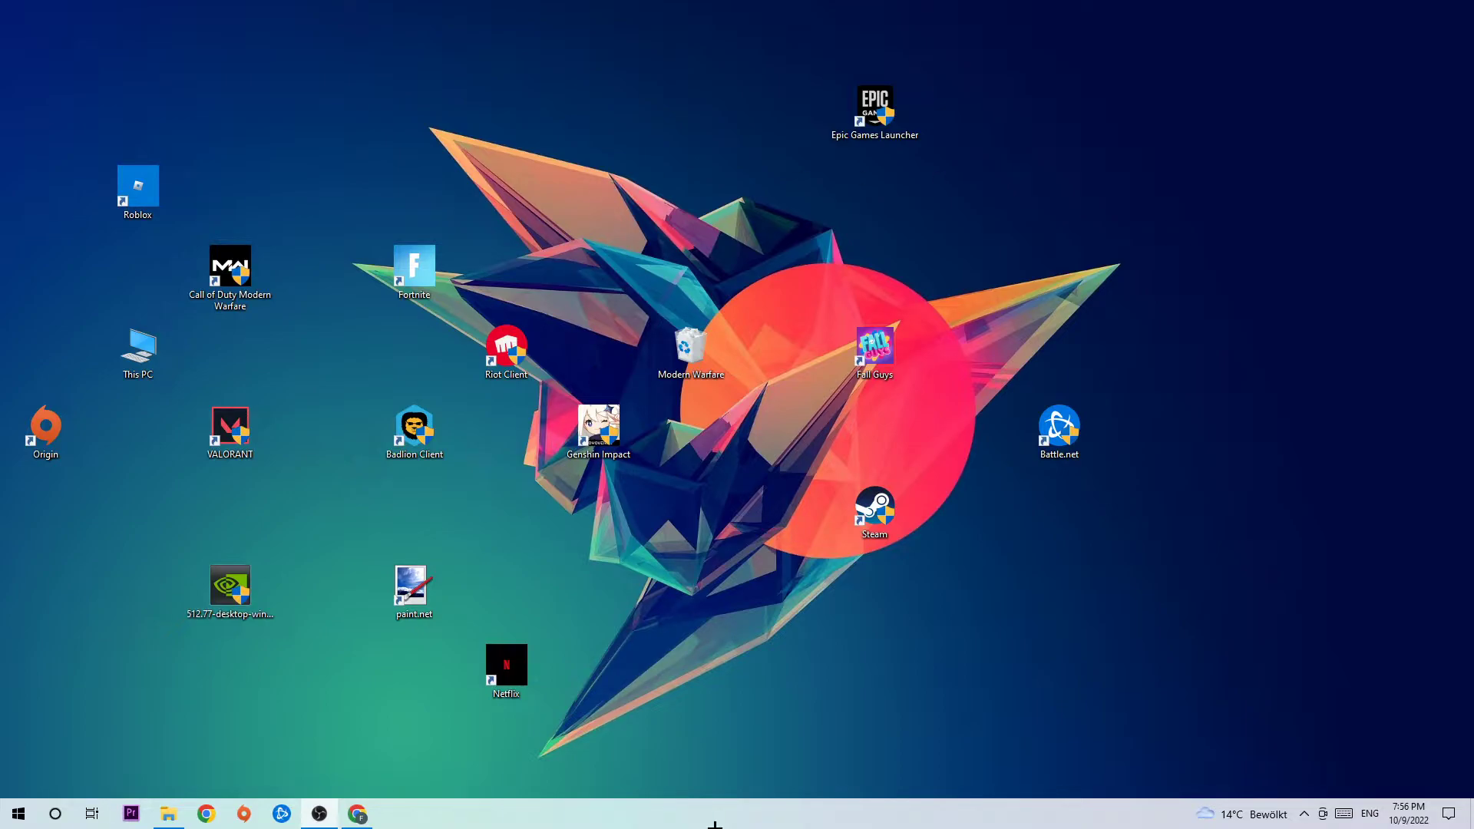
Maximize Task Manager and sort processes by CPU, then by GPU usage, heaviest first
{"action": "right_click", "coordinate": [632, 816]}
{"action": "left_click", "coordinate": [686, 741]}
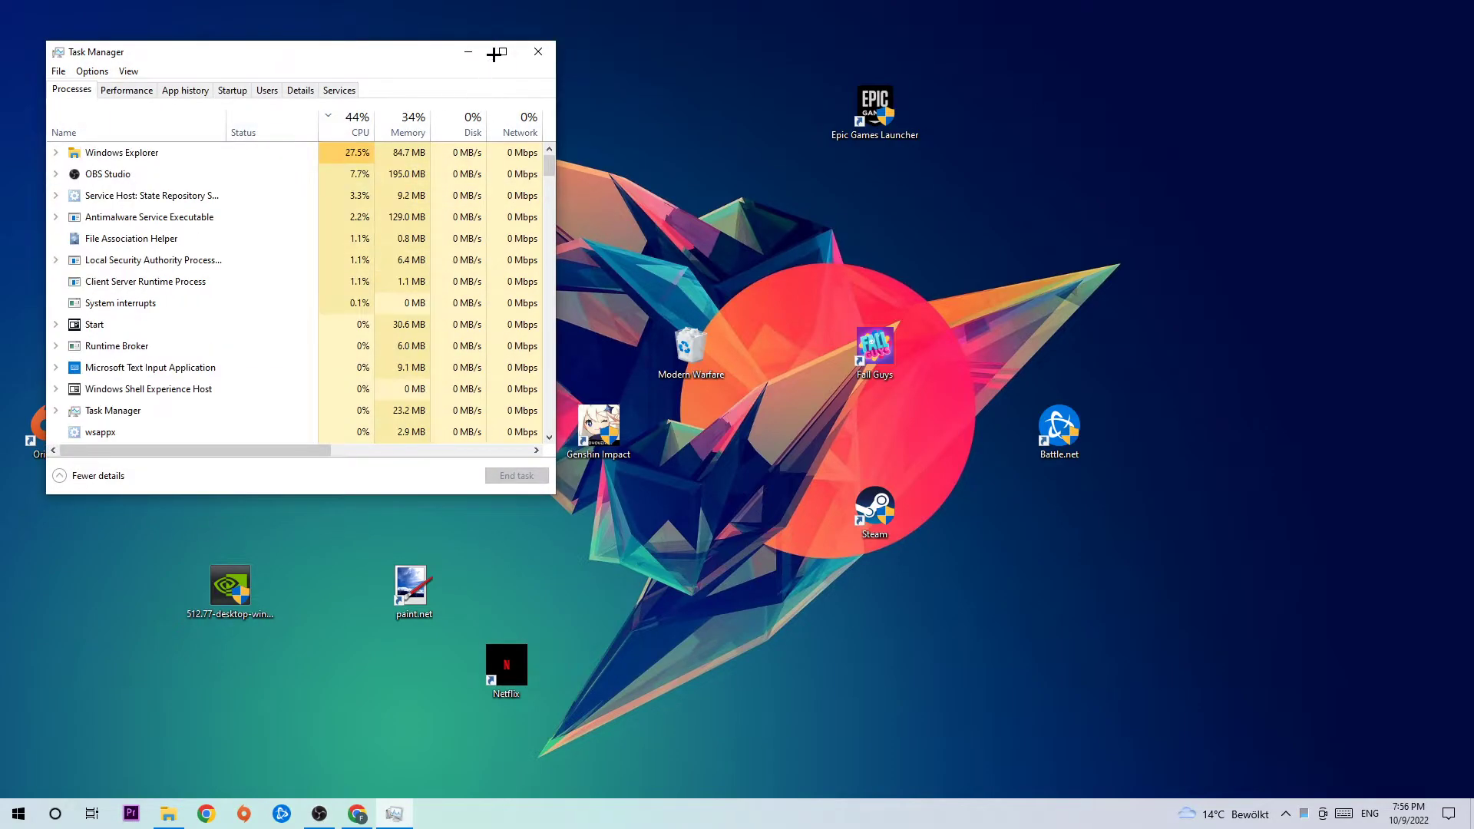
{"action": "left_click", "coordinate": [502, 51]}
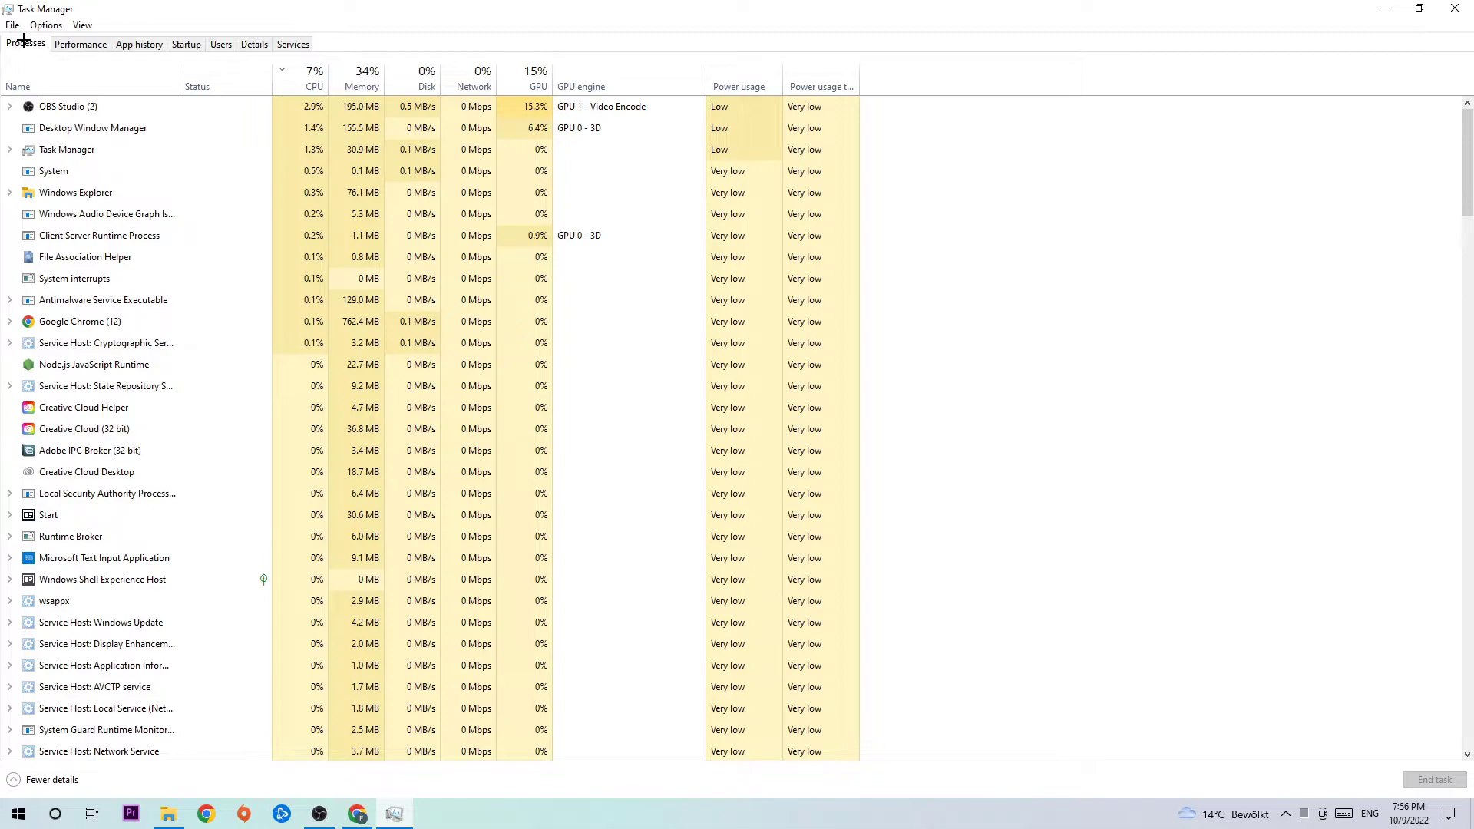
{"action": "left_click", "coordinate": [313, 72]}
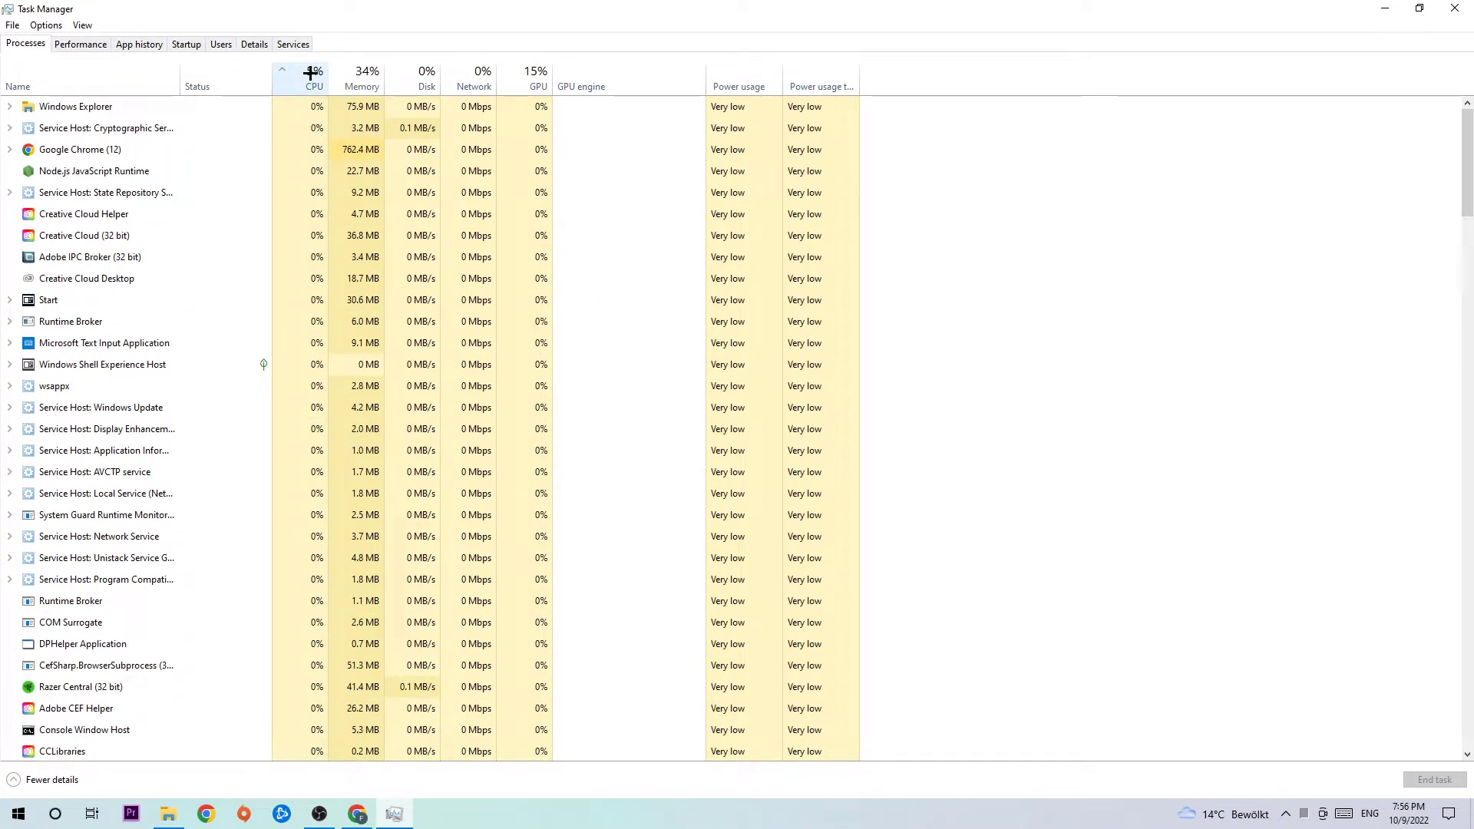
{"action": "left_click", "coordinate": [535, 76]}
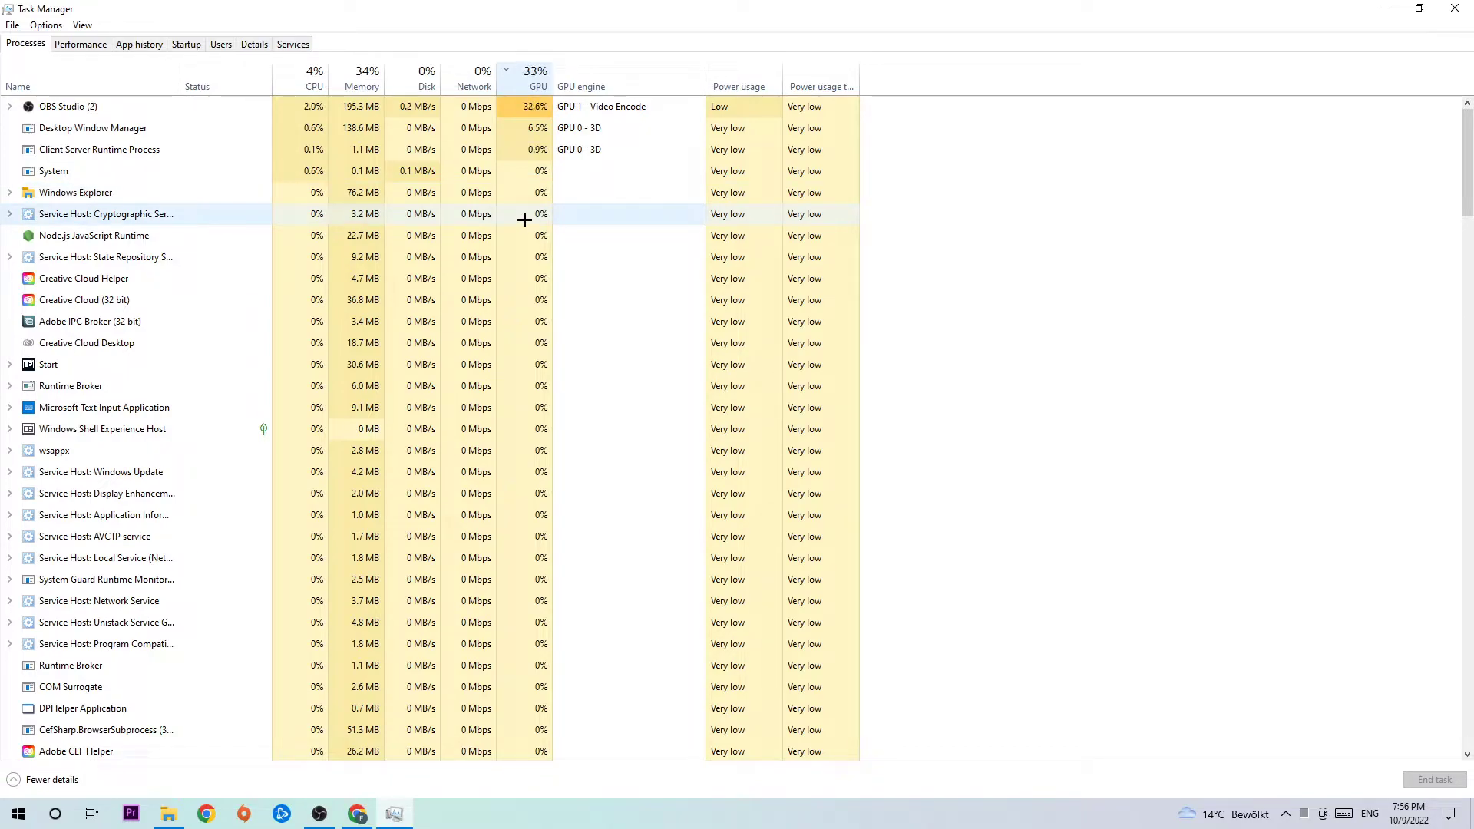
Close Task Manager and launch Windows Settings from the Start menu
{"action": "left_click", "coordinate": [1458, 9]}
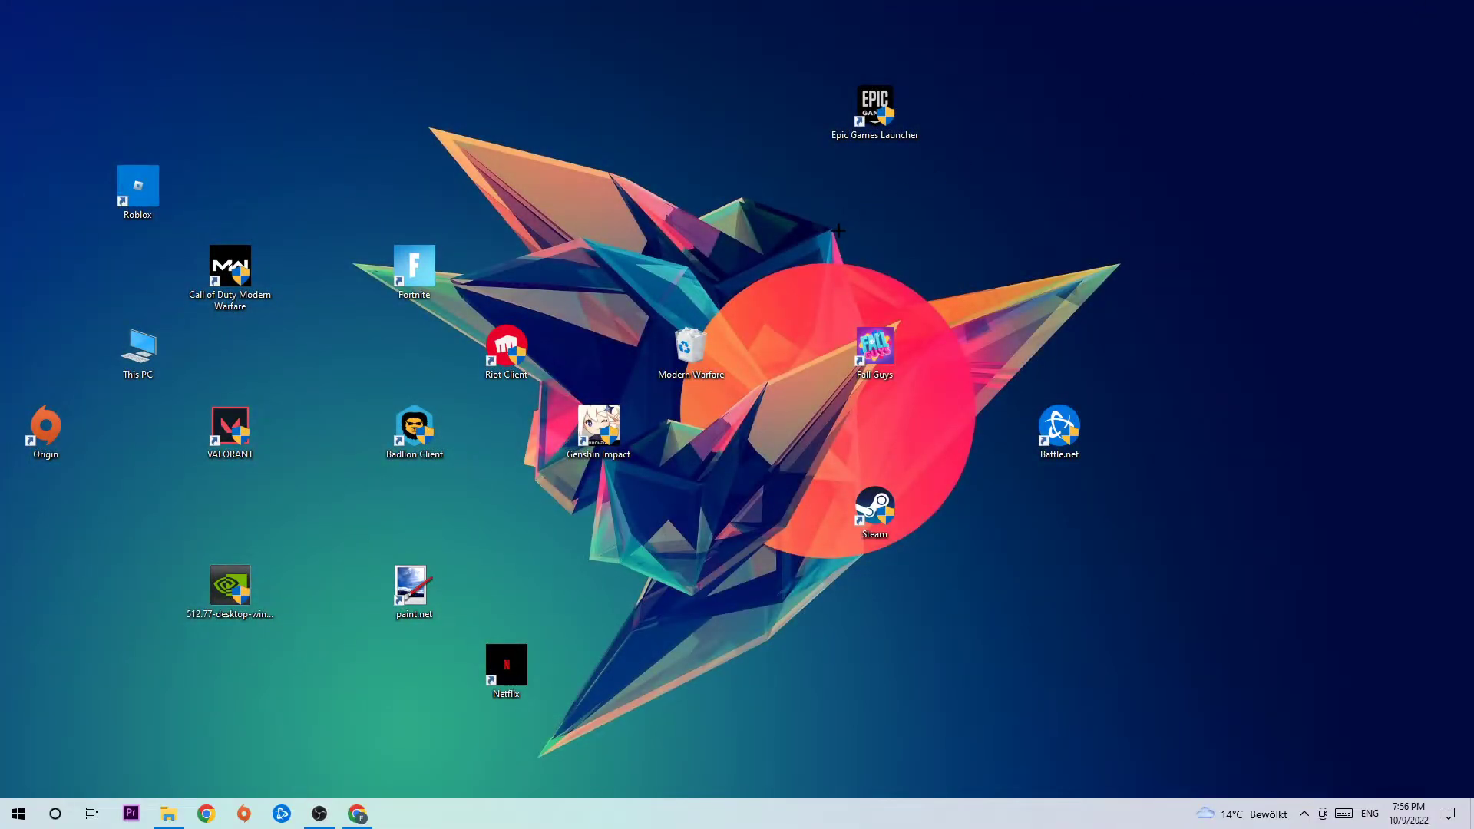
{"action": "left_click", "coordinate": [18, 815]}
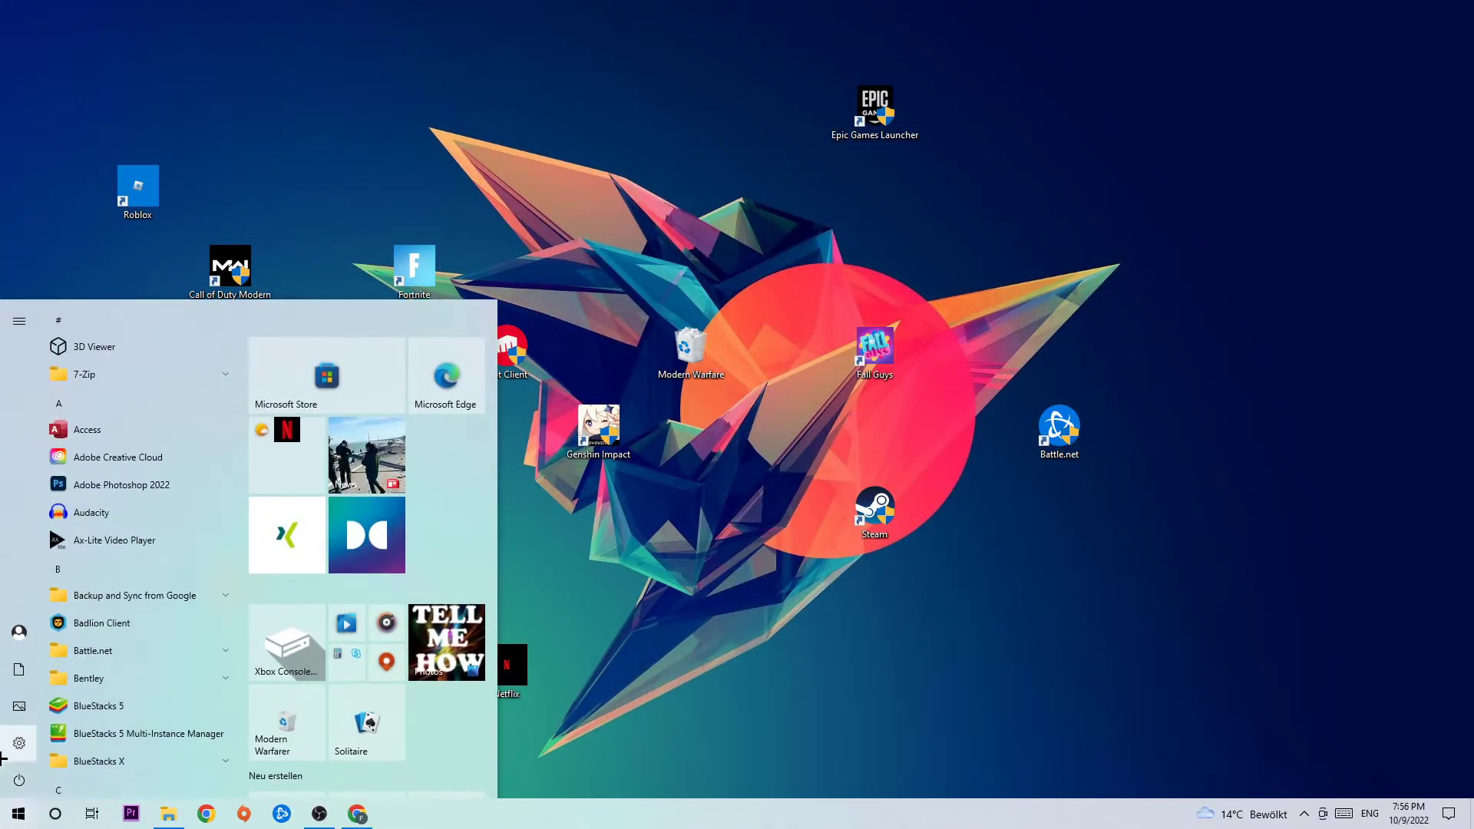
{"action": "left_click", "coordinate": [19, 747]}
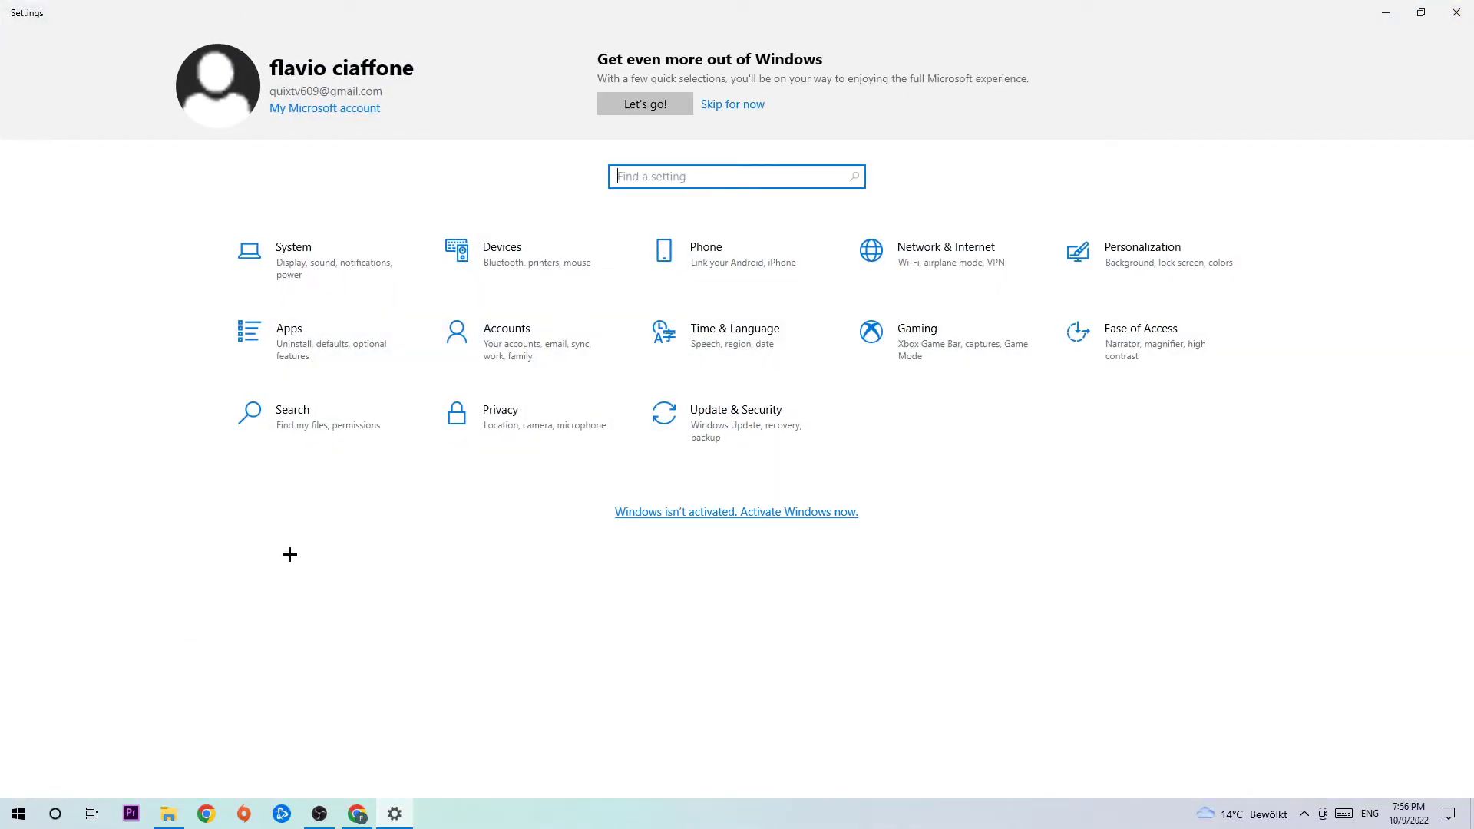
Go to the Gaming section to reach the Xbox Game Bar page with Game Bar off
{"action": "left_click", "coordinate": [917, 339]}
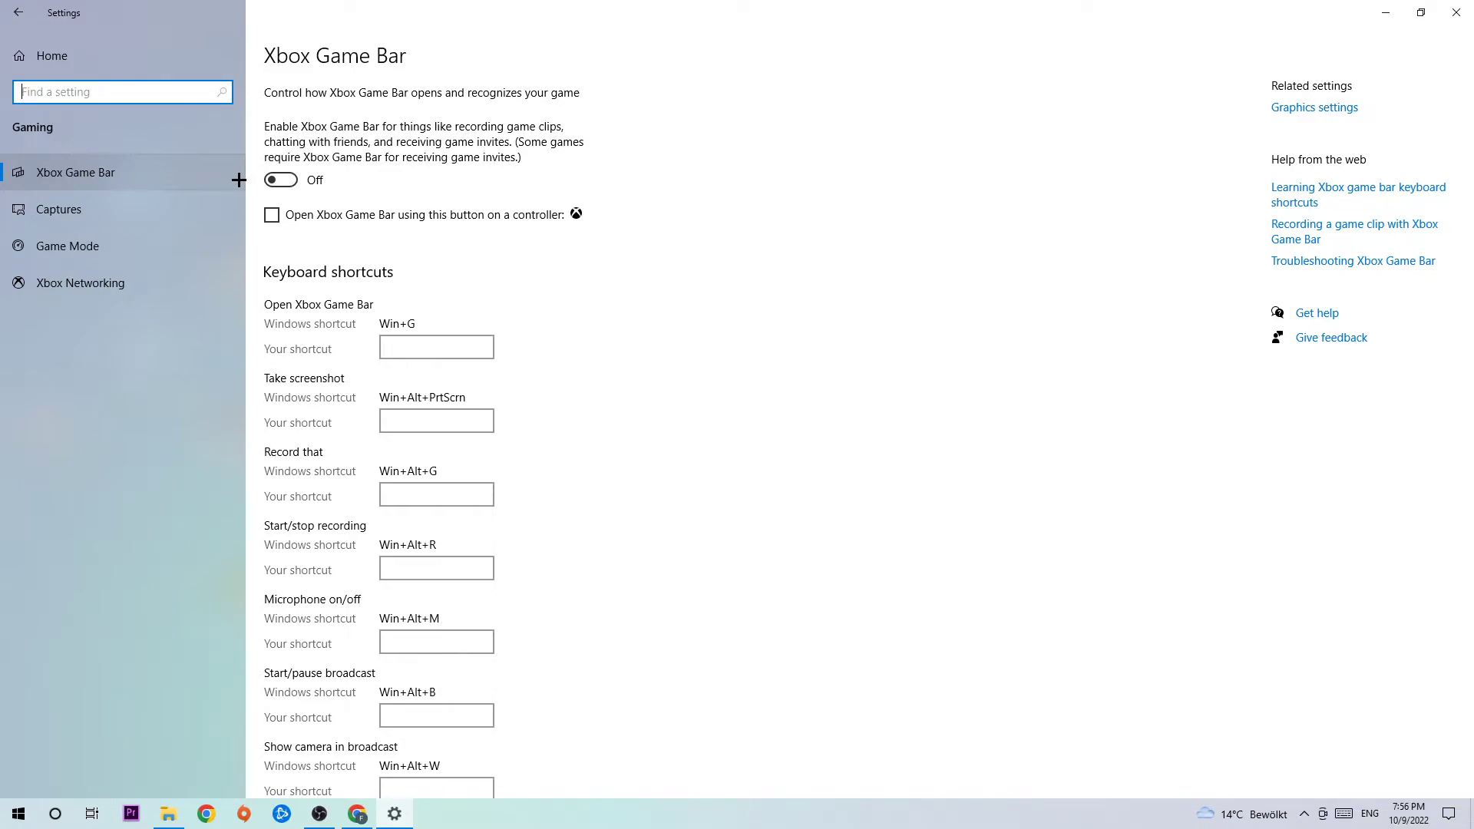
Confirm background recording and audio are off under Captures, then view Game Mode, which is on
{"action": "left_click", "coordinate": [166, 208]}
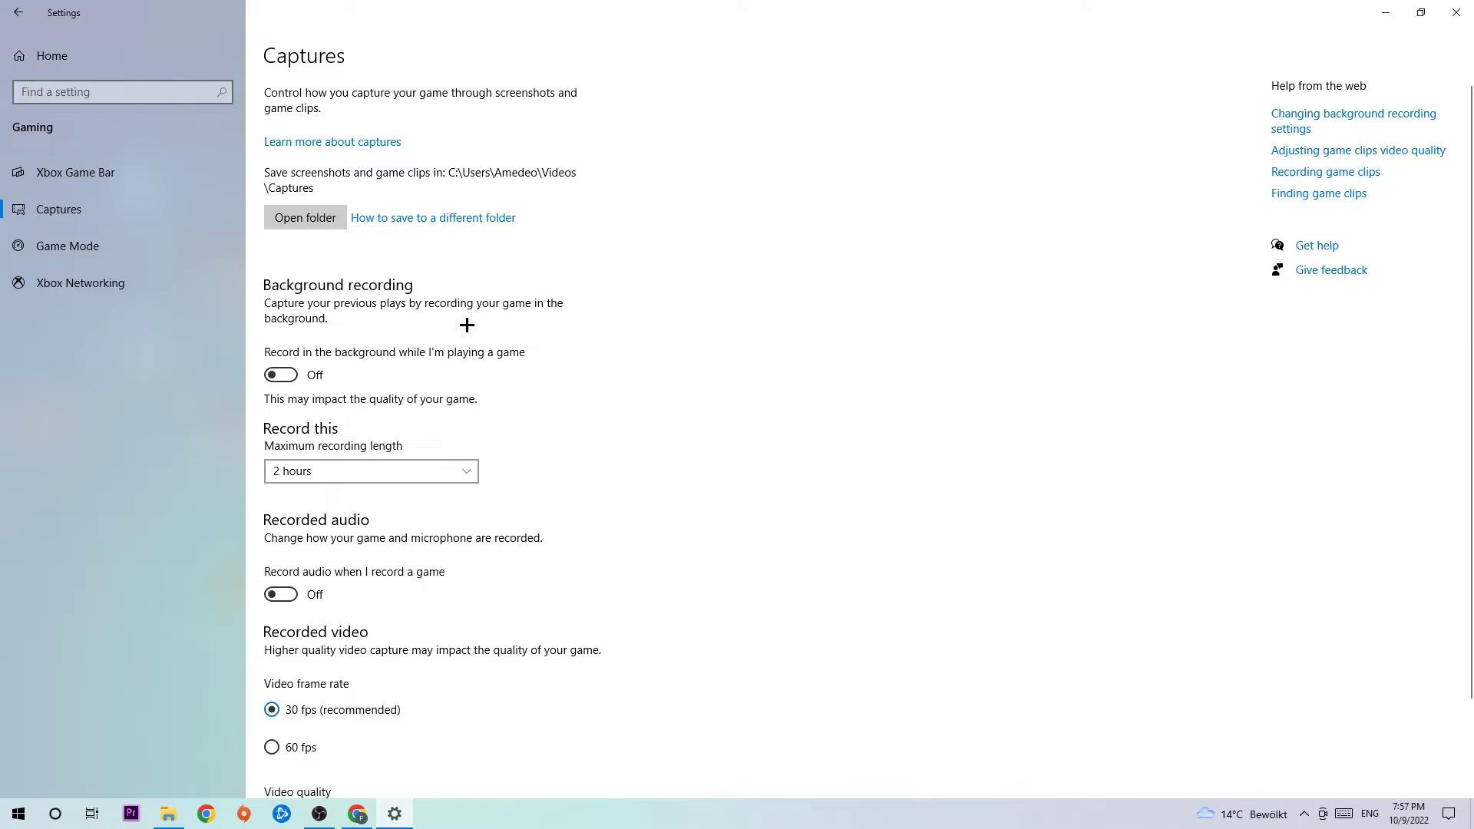
{"action": "left_click", "coordinate": [67, 246]}
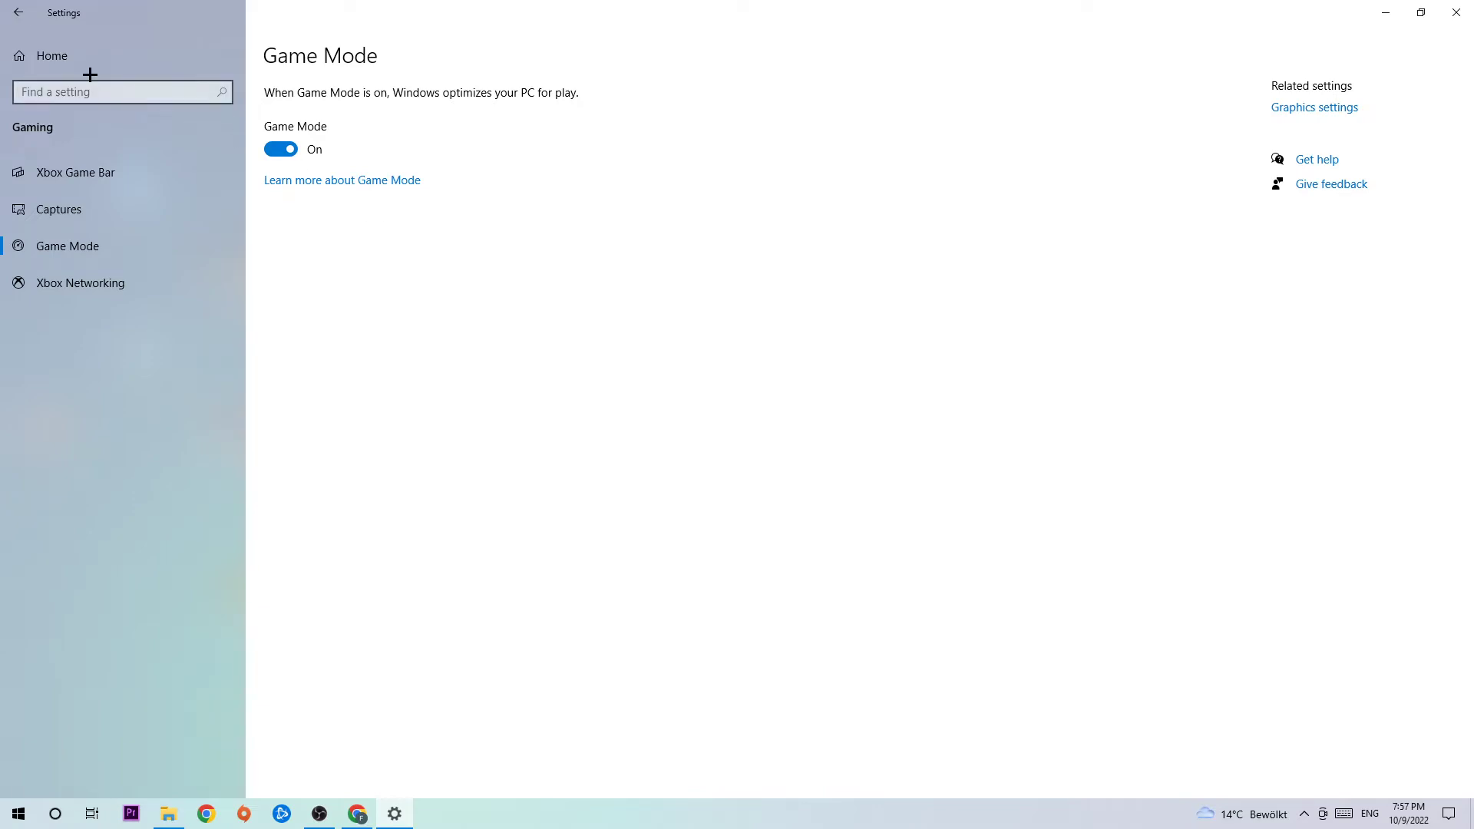
Go to Update & Security and confirm the PC is up to date, with an optional update available
{"action": "left_click", "coordinate": [17, 11]}
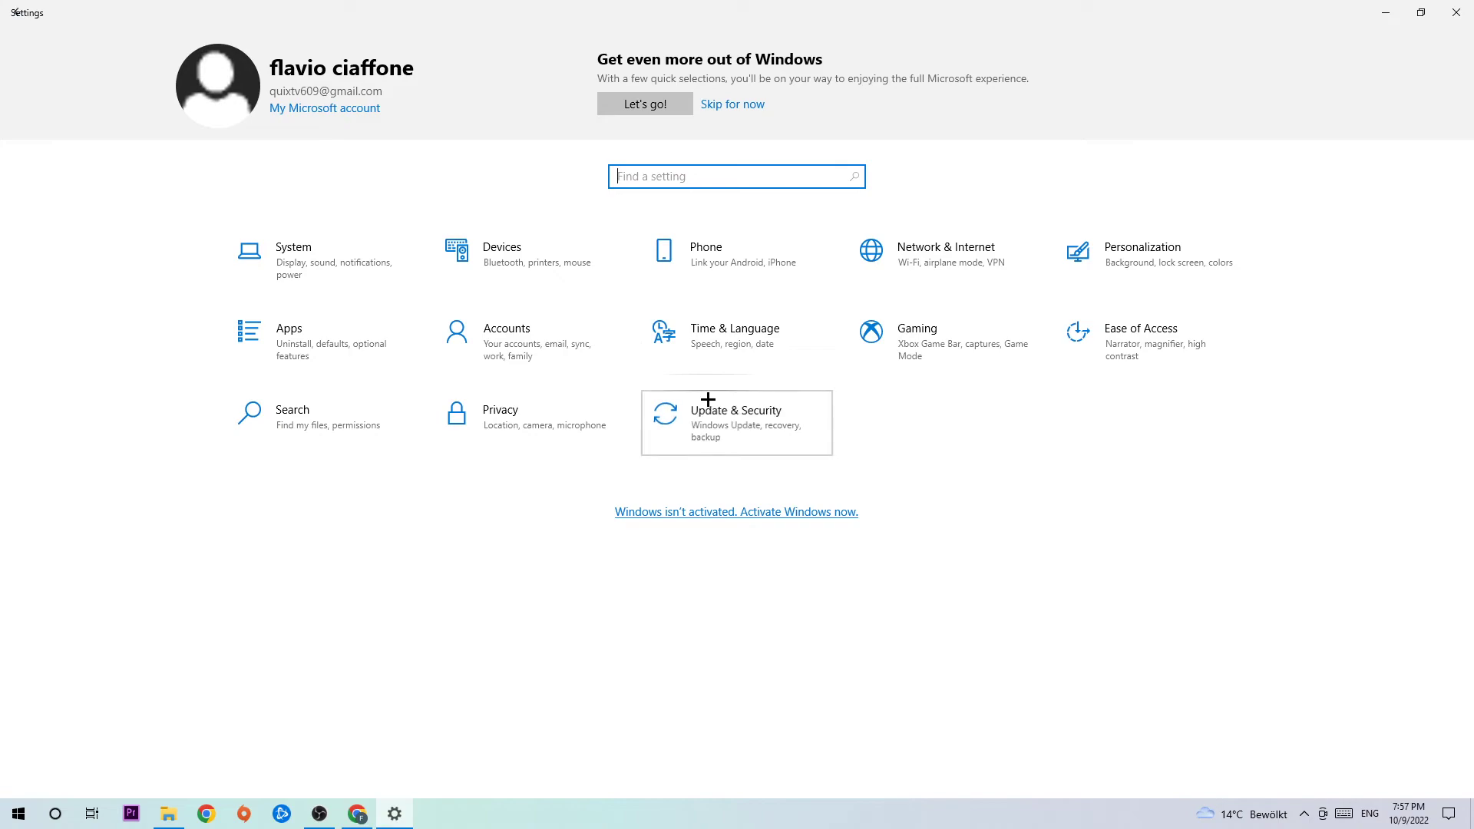
{"action": "left_click", "coordinate": [707, 413]}
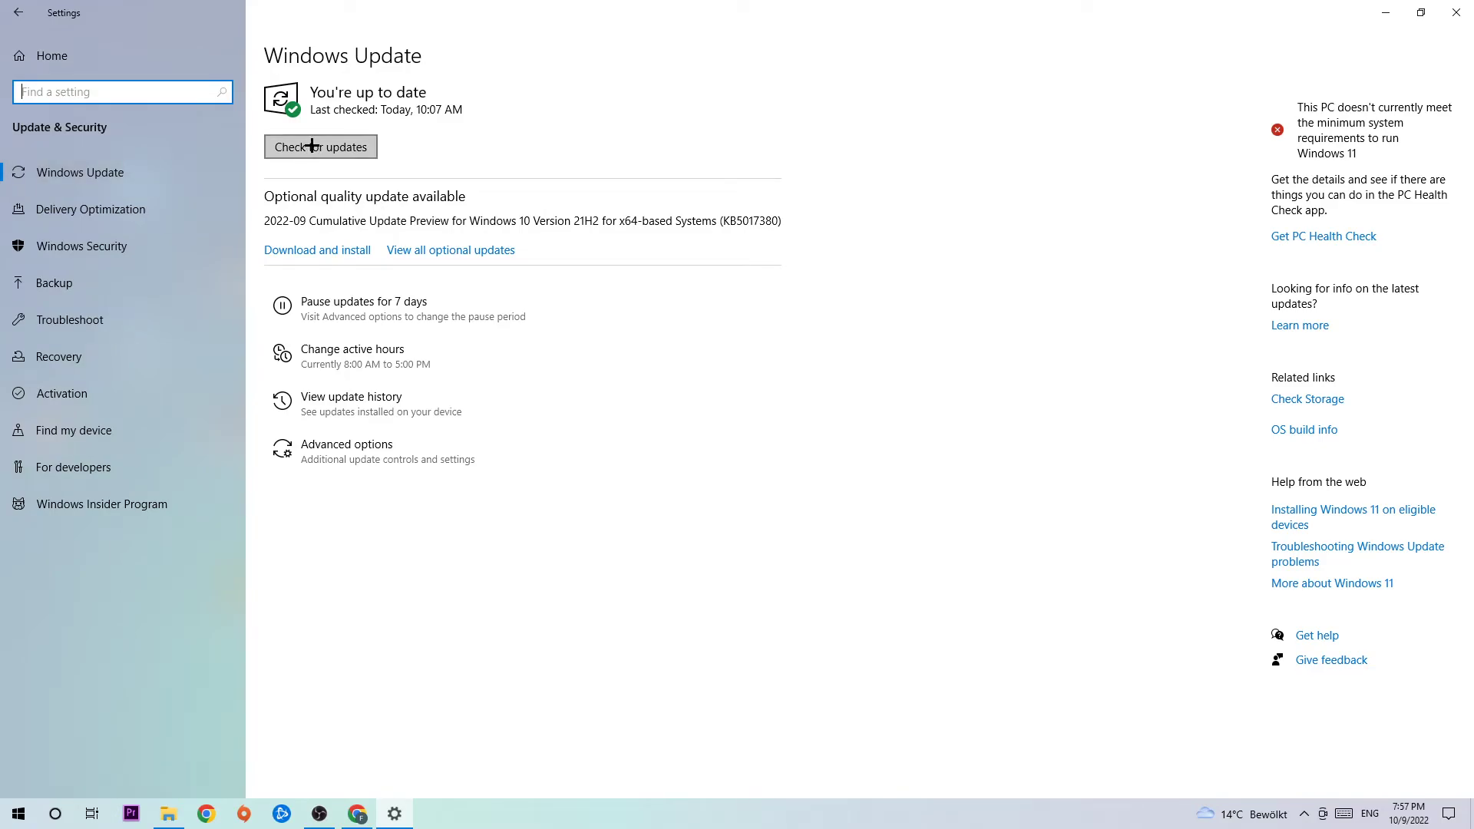
Close Settings and deselect the nvidia driver installer on the desktop
{"action": "left_click", "coordinate": [1456, 13]}
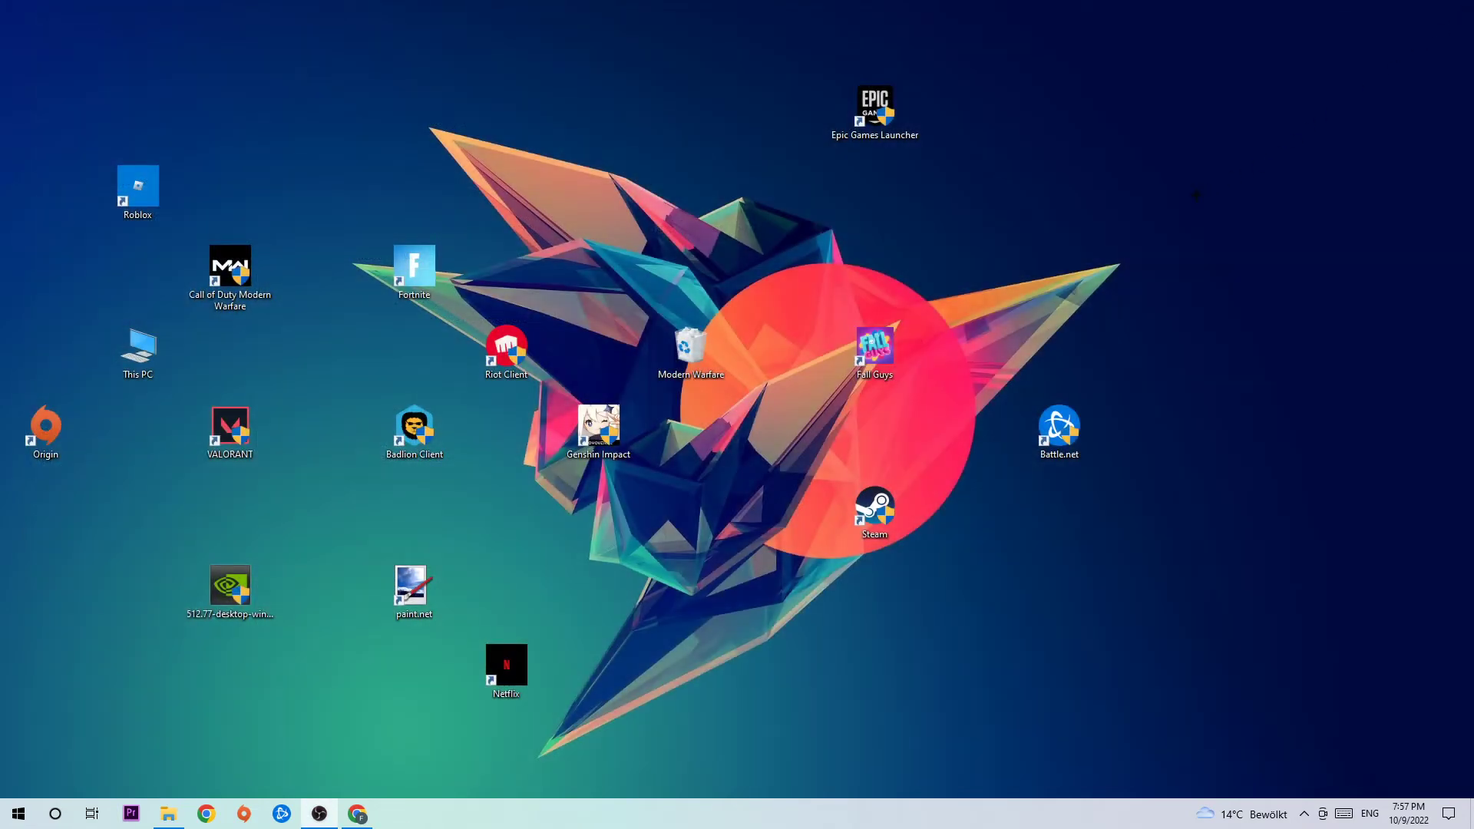
{"action": "left_click", "coordinate": [228, 591]}
{"action": "left_click", "coordinate": [323, 558]}
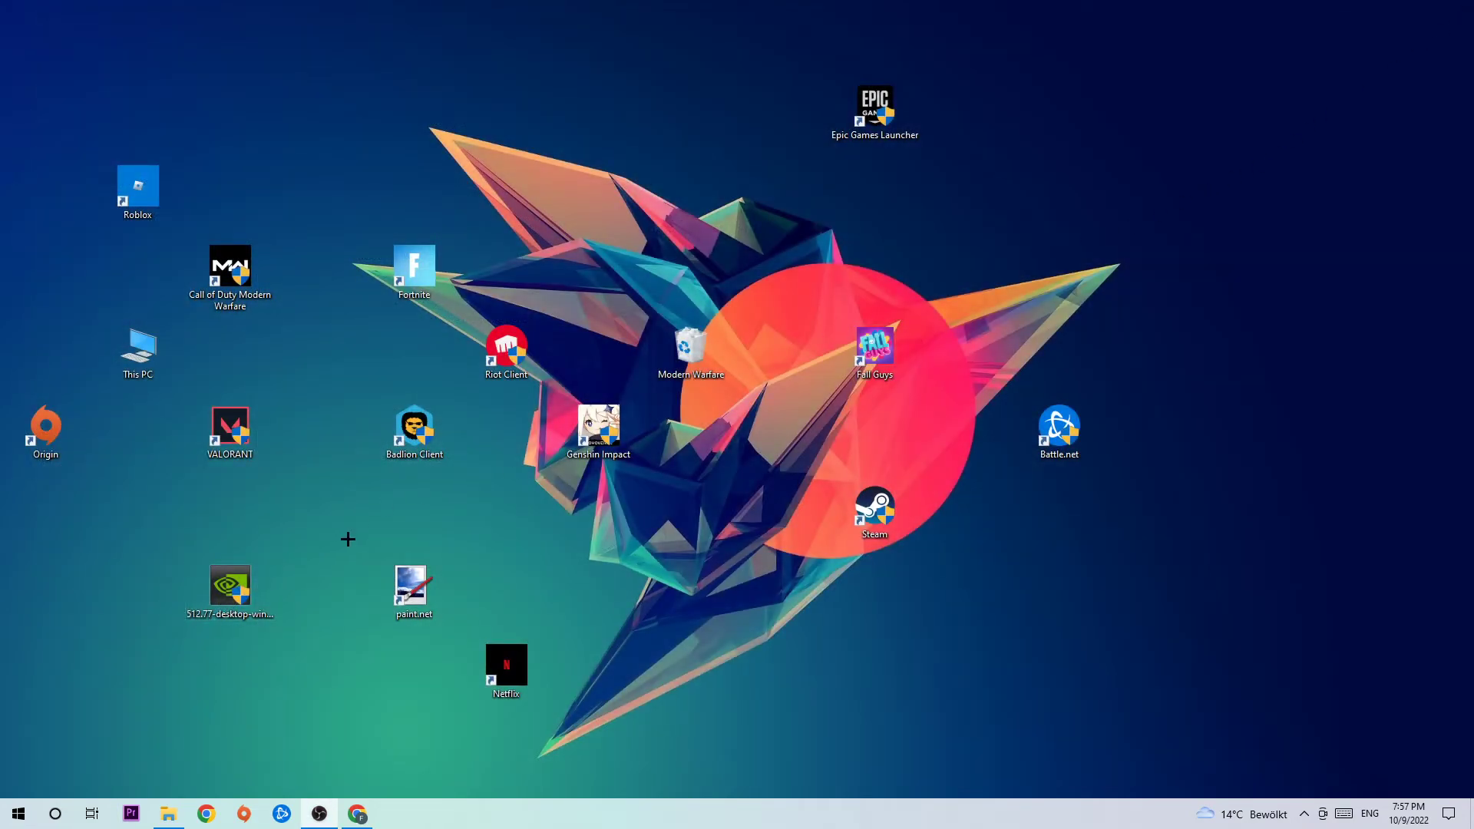